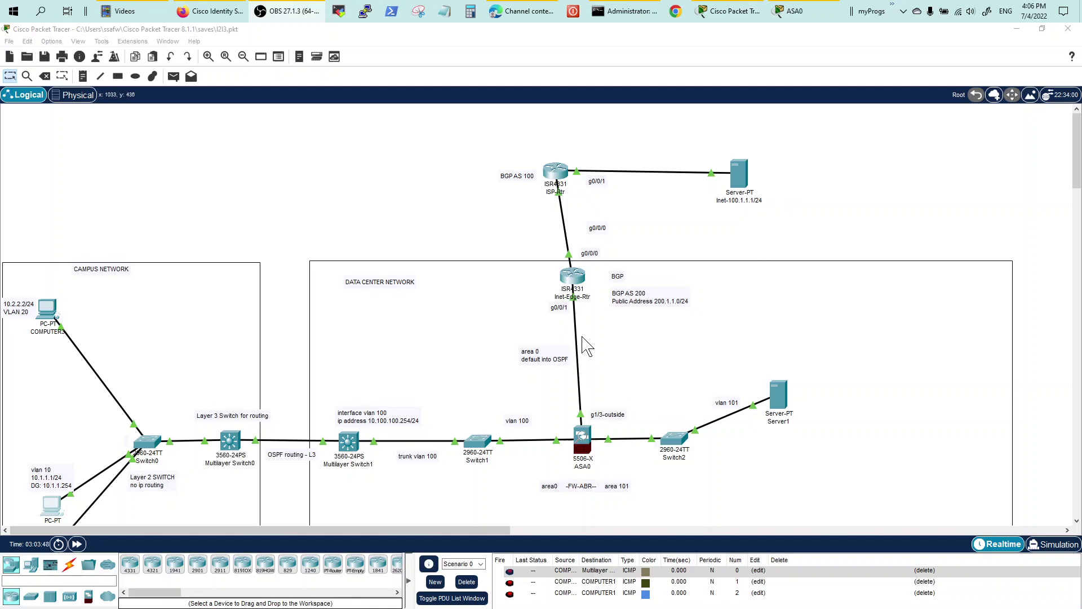
left_click(587, 442)
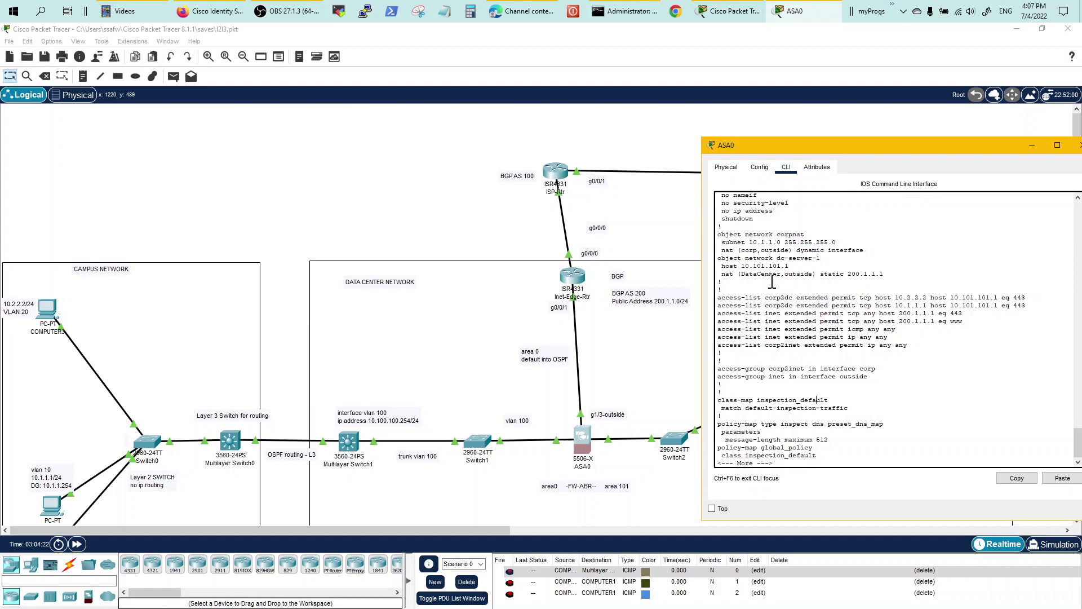
left_click_drag(797, 152, 273, 161)
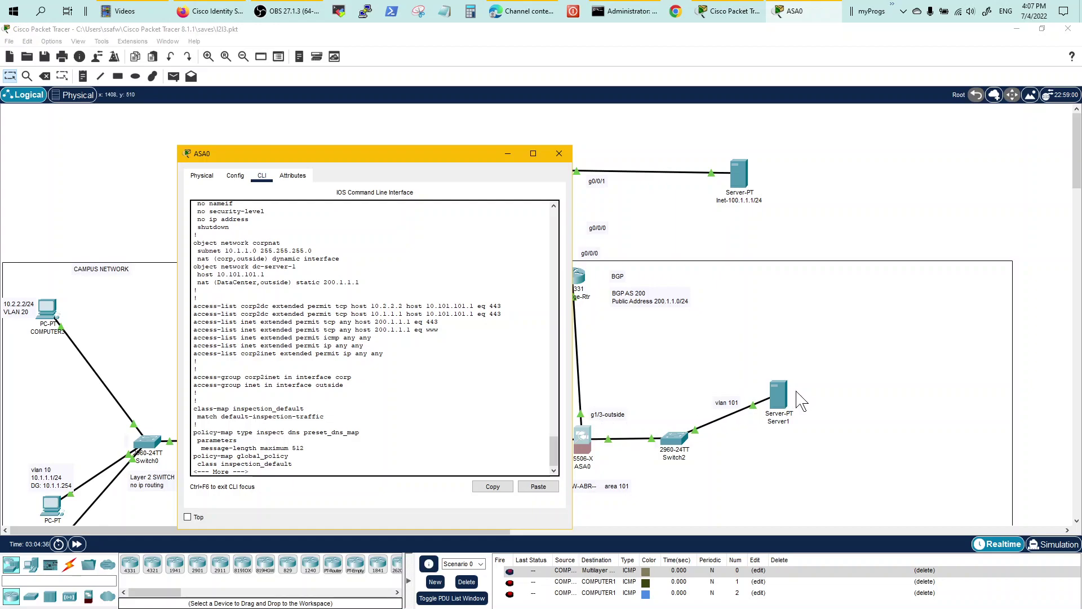
Close the ASA0 window and open the Inet-100.1.1.1 server's desktop
left_click(559, 154)
left_click(740, 183)
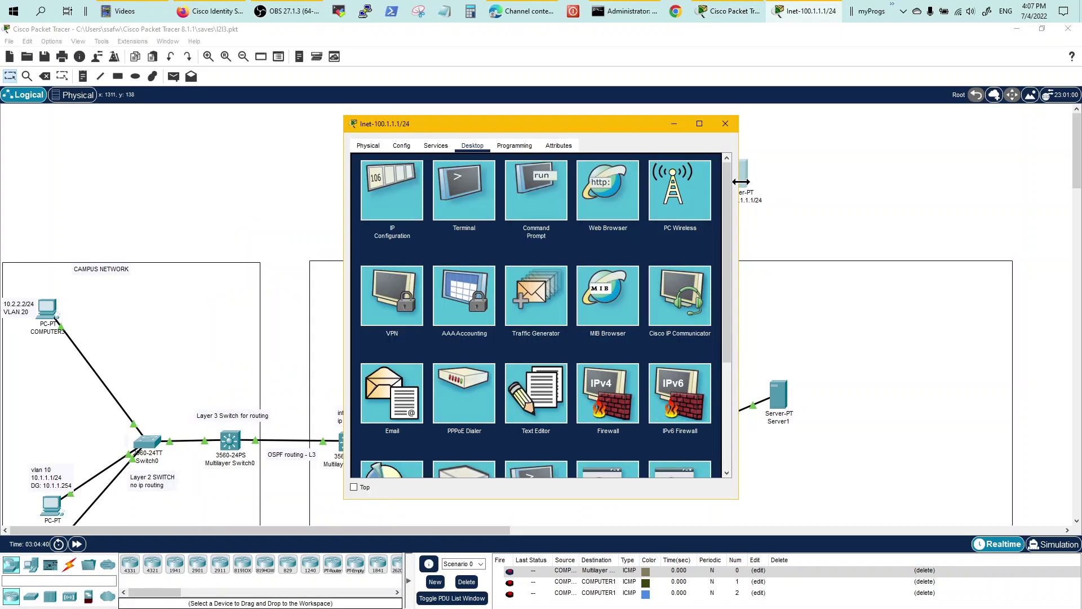
left_click_drag(631, 127, 544, 134)
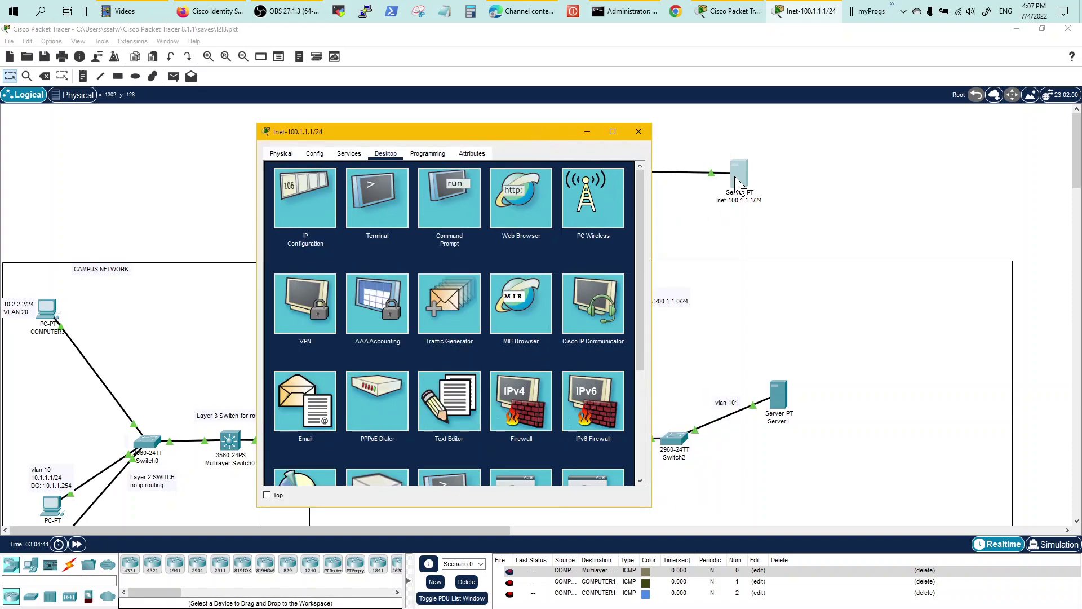
left_click(511, 235)
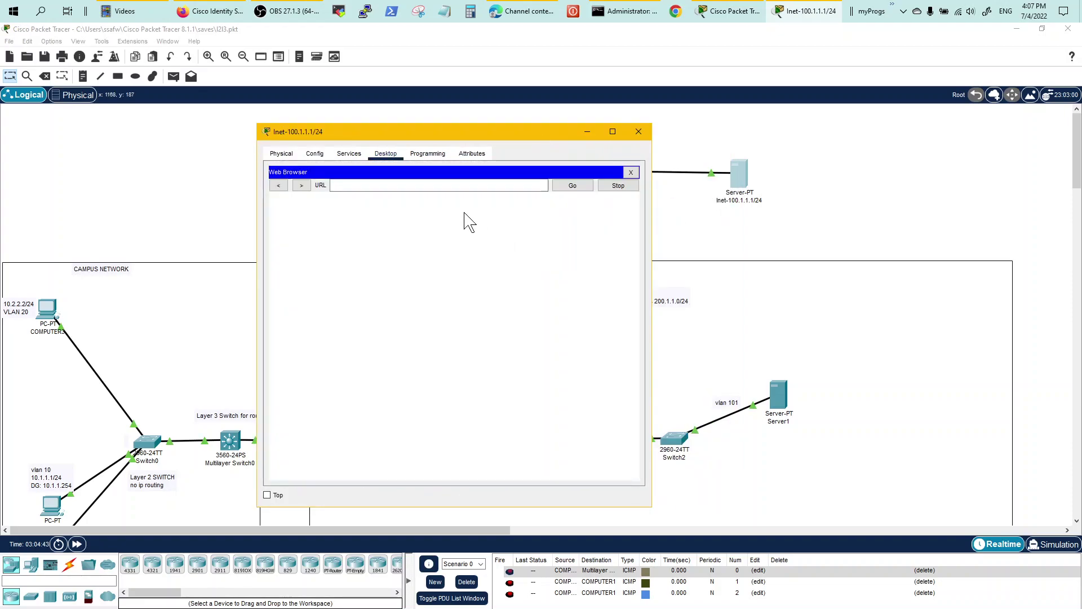
left_click(468, 186)
type("htt")
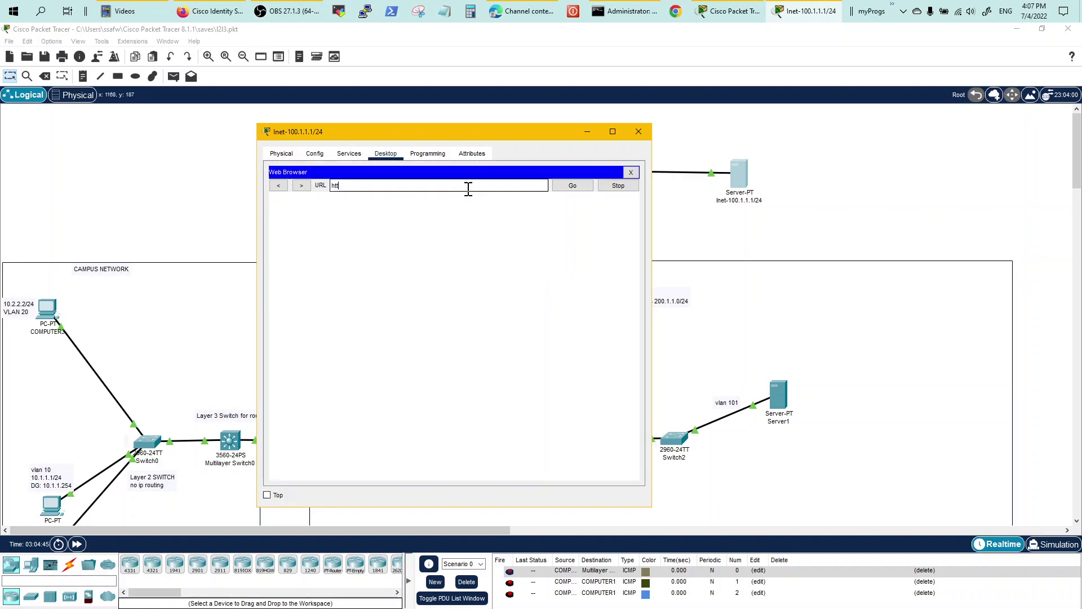
type("ps://200.1.1.1")
key("Return")
left_click_drag(335, 226, 404, 228)
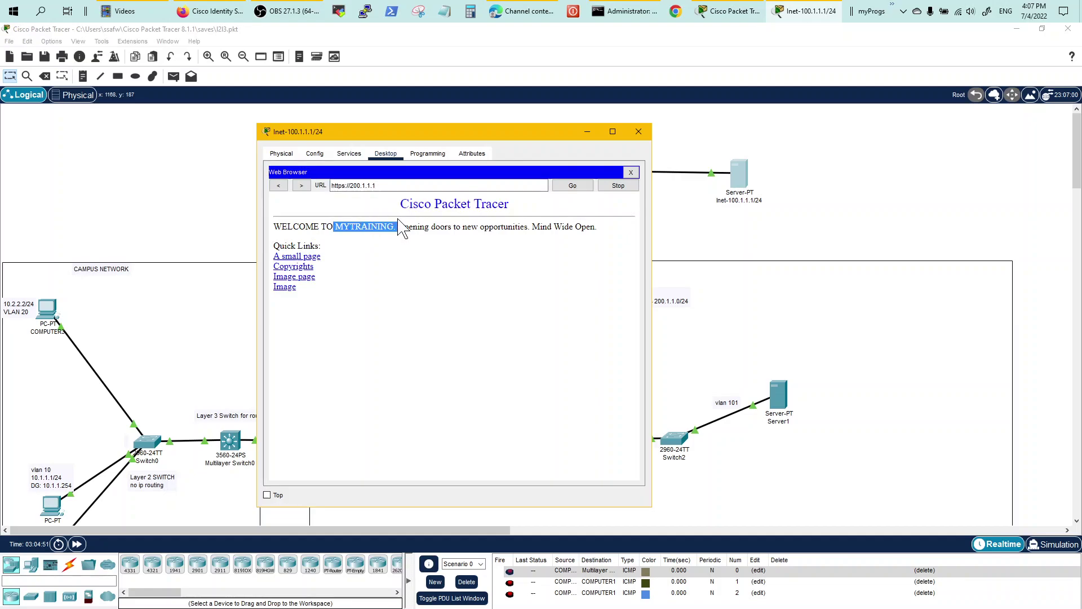
left_click(385, 282)
left_click(638, 132)
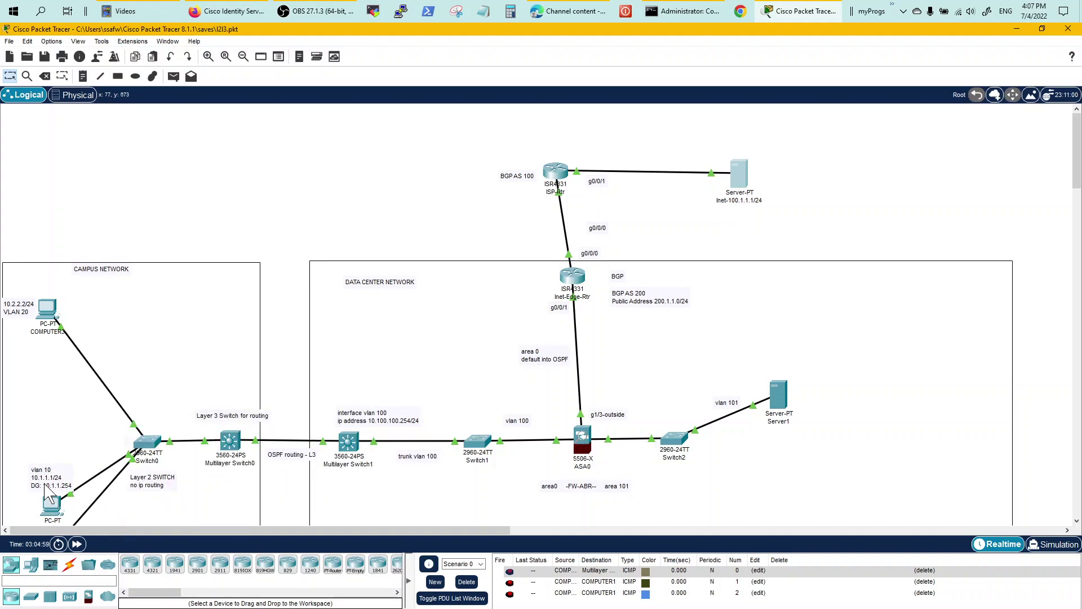
Ping 100.1.1.1 from COMPUTER1's command prompt
left_click(50, 505)
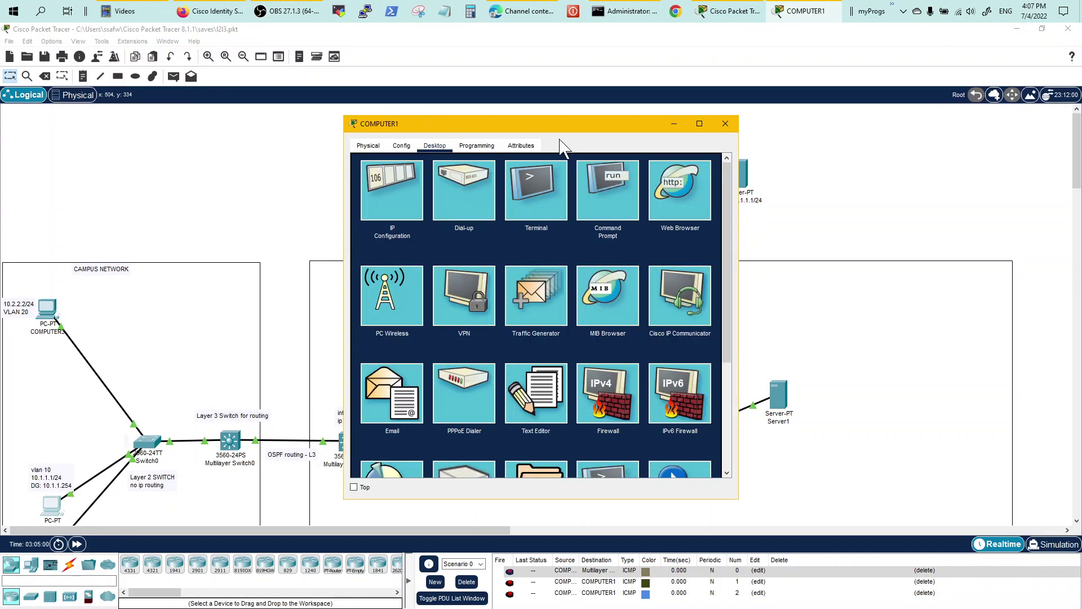
left_click_drag(555, 130, 264, 132)
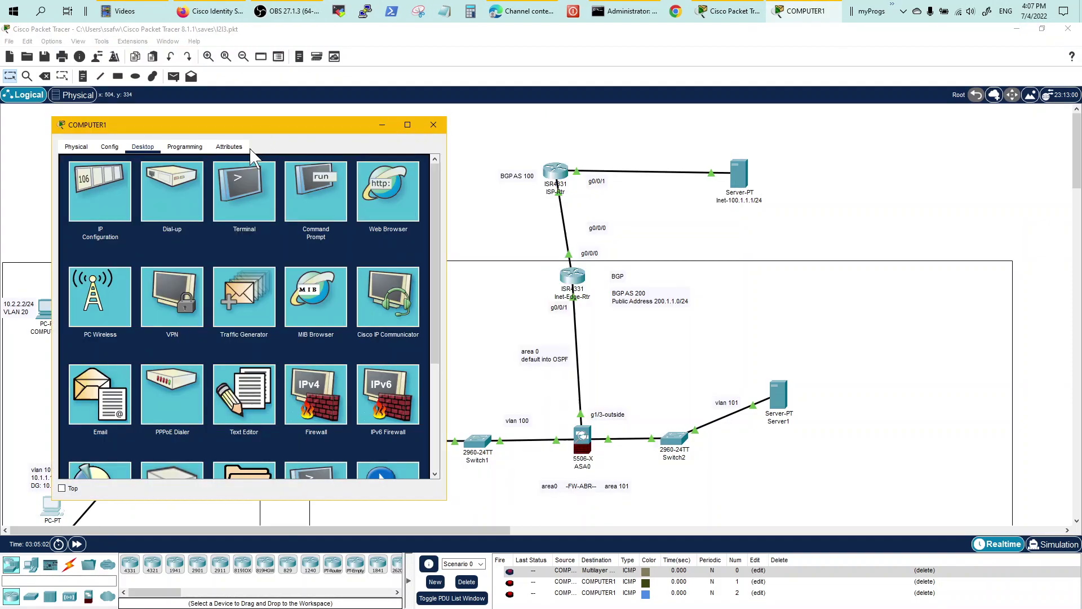
left_click(324, 201)
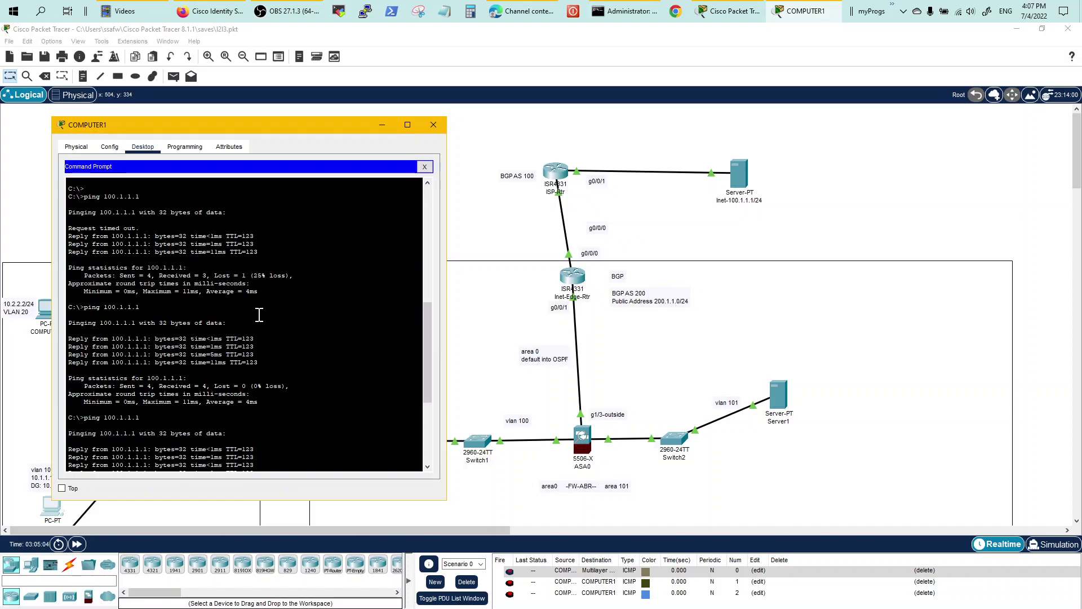
key("Return")
key("Up")
key("Return")
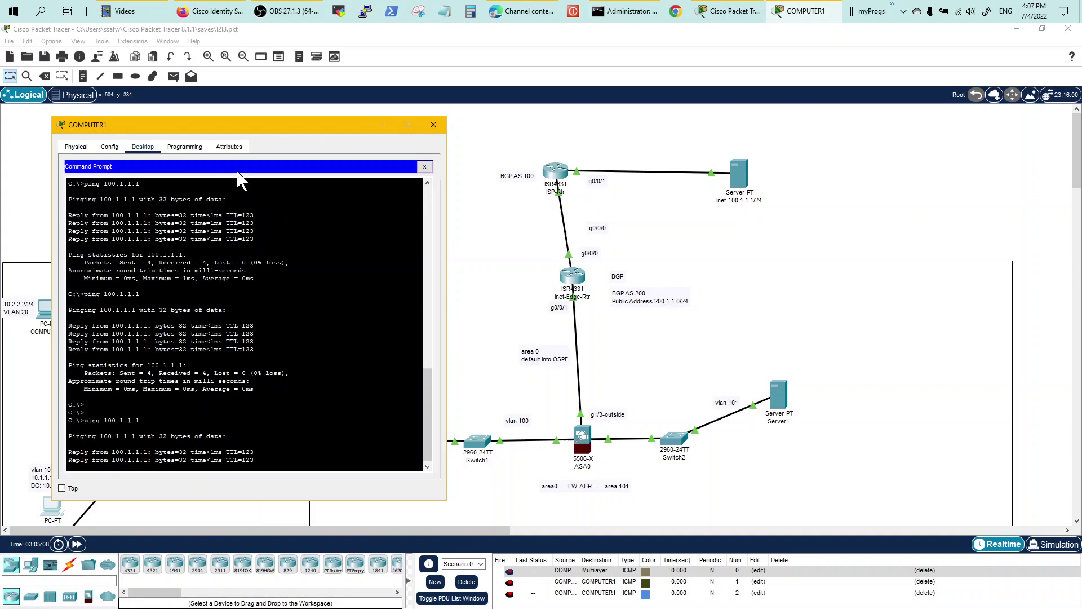
left_click(427, 167)
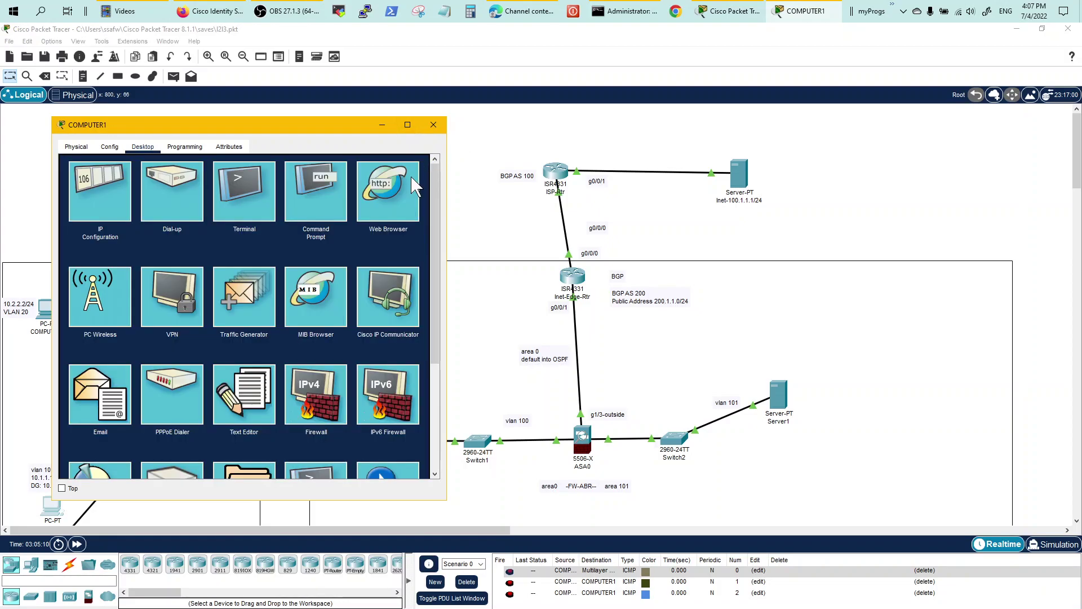
left_click(390, 197)
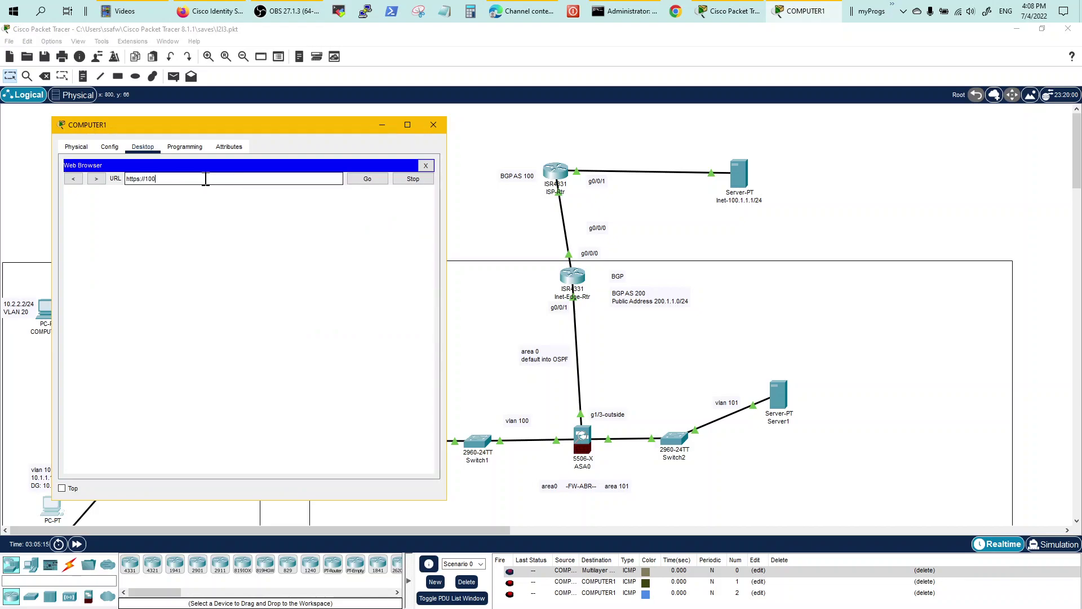
key("Return")
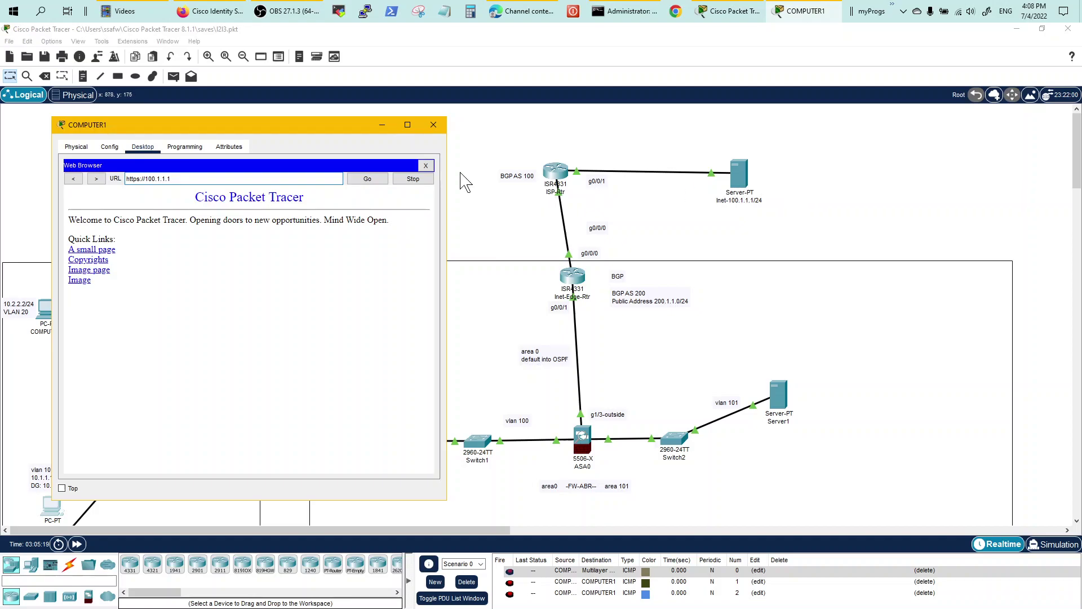
left_click(433, 125)
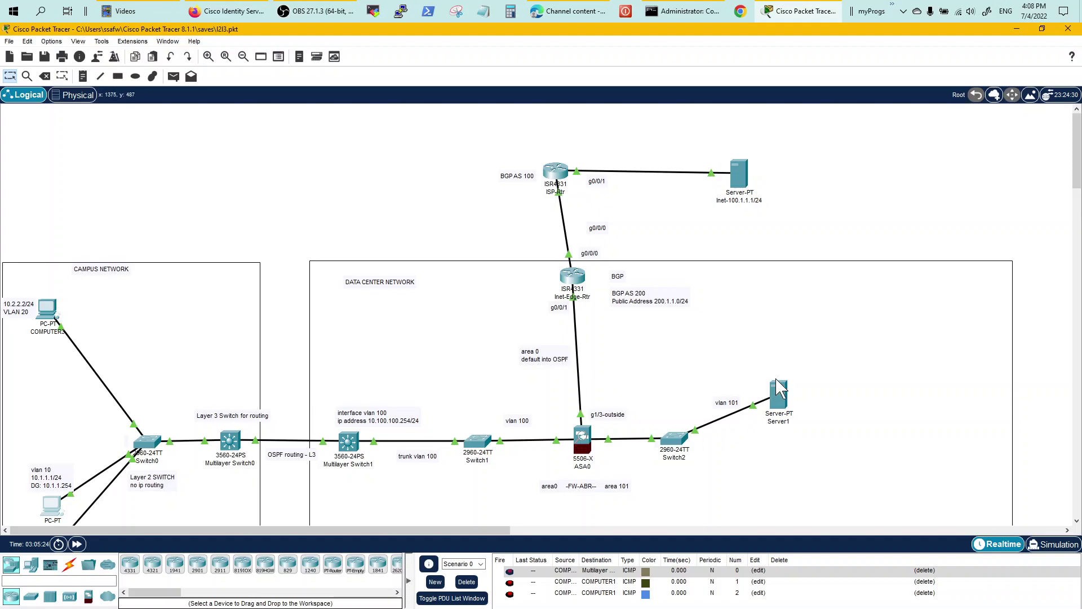
Open ASA0's CLI and highlight its two NAT object definitions and seven access-list lines
left_click(583, 445)
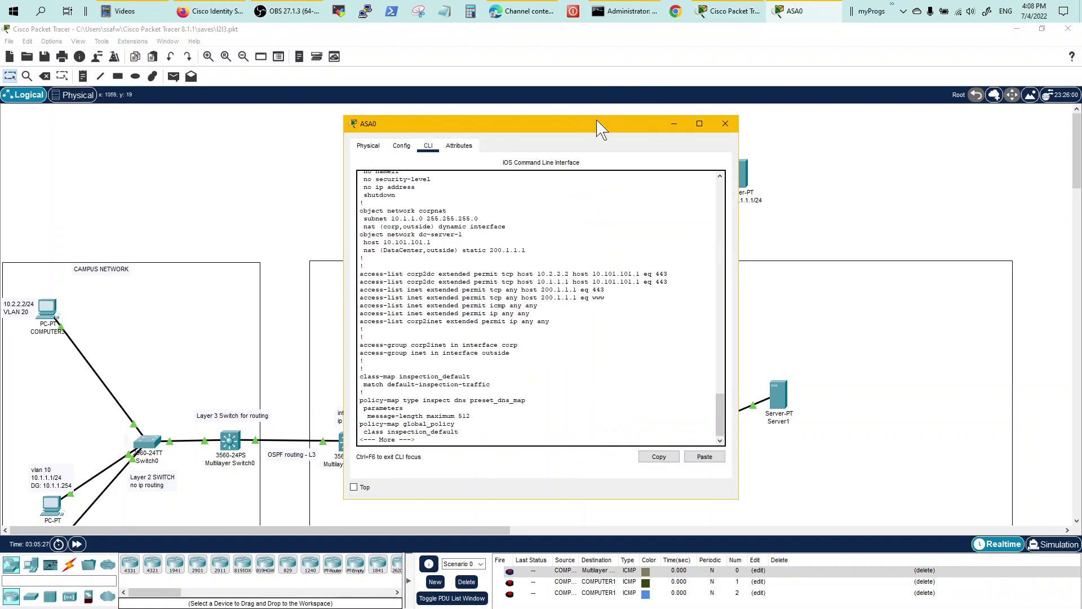
left_click_drag(599, 125, 853, 118)
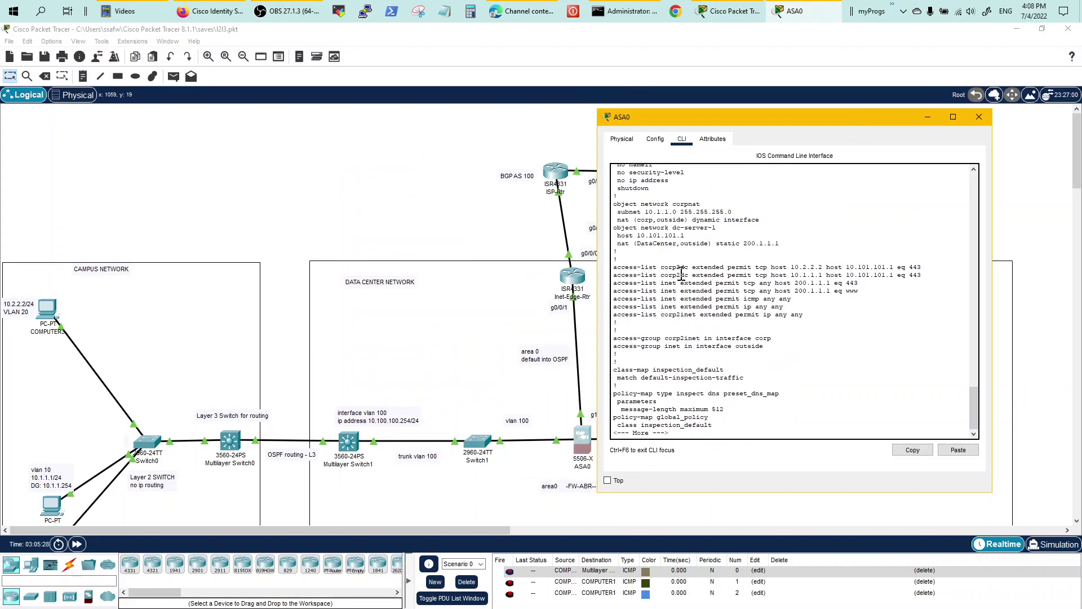
left_click_drag(637, 206, 780, 267)
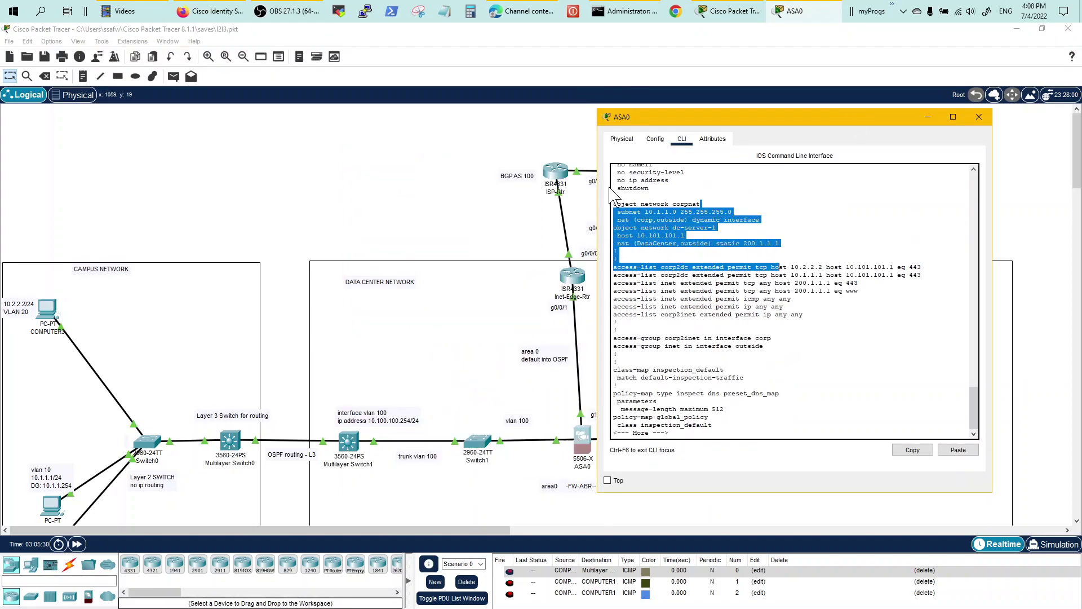
left_click_drag(615, 195, 792, 243)
left_click(778, 259)
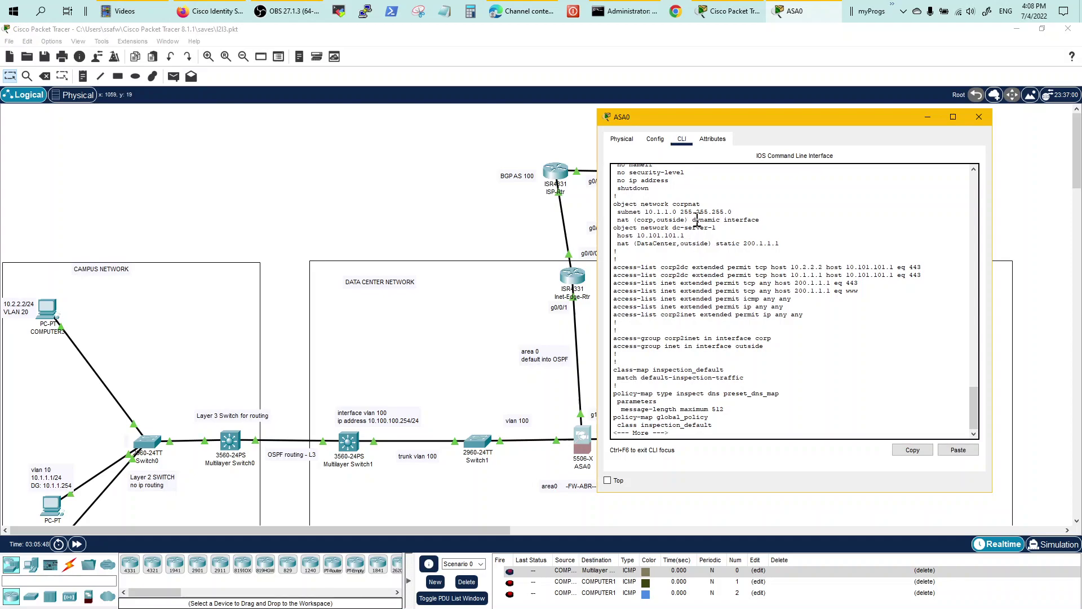
left_click(670, 256)
left_click_drag(616, 268, 809, 315)
left_click(810, 318)
Highlight the corp2inet and inet access-group bindings and the four inet access-list lines
left_click_drag(707, 340, 765, 339)
left_click(771, 338)
left_click_drag(663, 340, 701, 340)
left_click(705, 363)
left_click_drag(665, 349, 680, 348)
left_click_drag(614, 283, 871, 308)
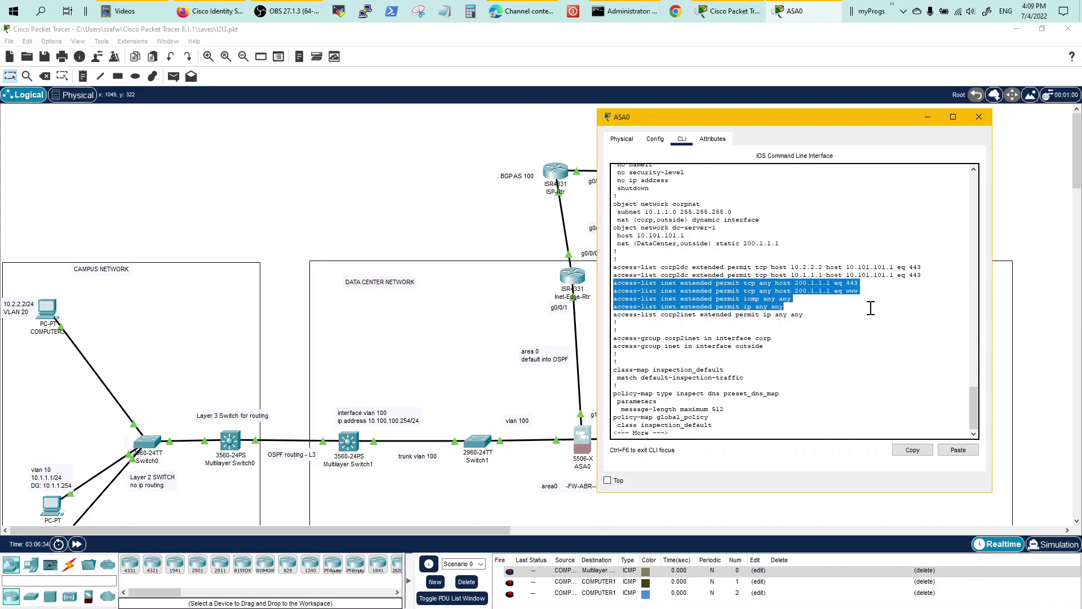
left_click(857, 334)
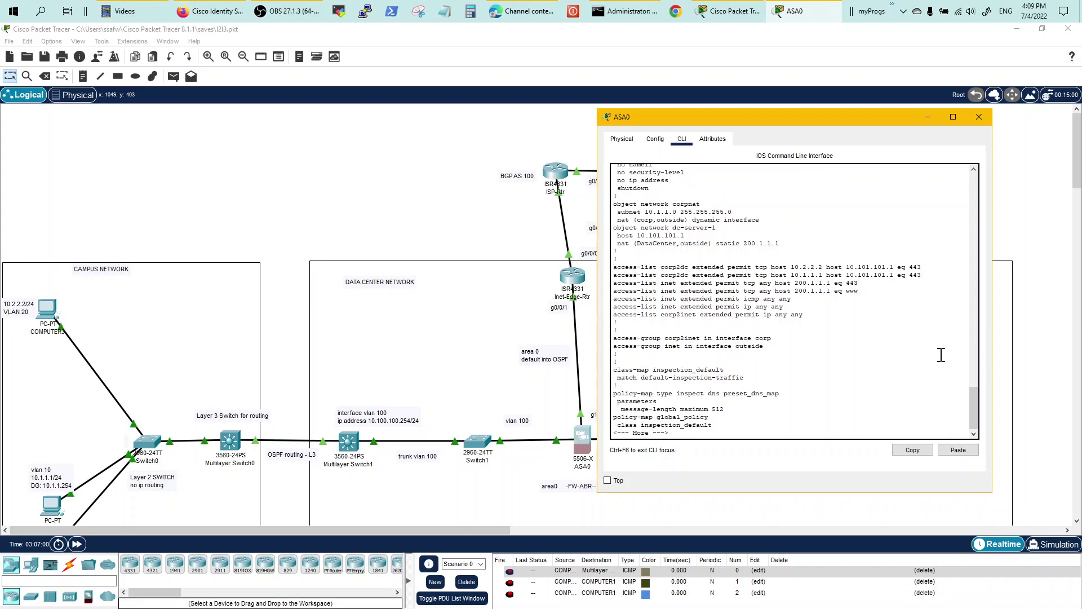
Display ASA0's routing table with 'sho ro'
key("space")
key("Return")
key("Return")
key("Return")
key("Return")
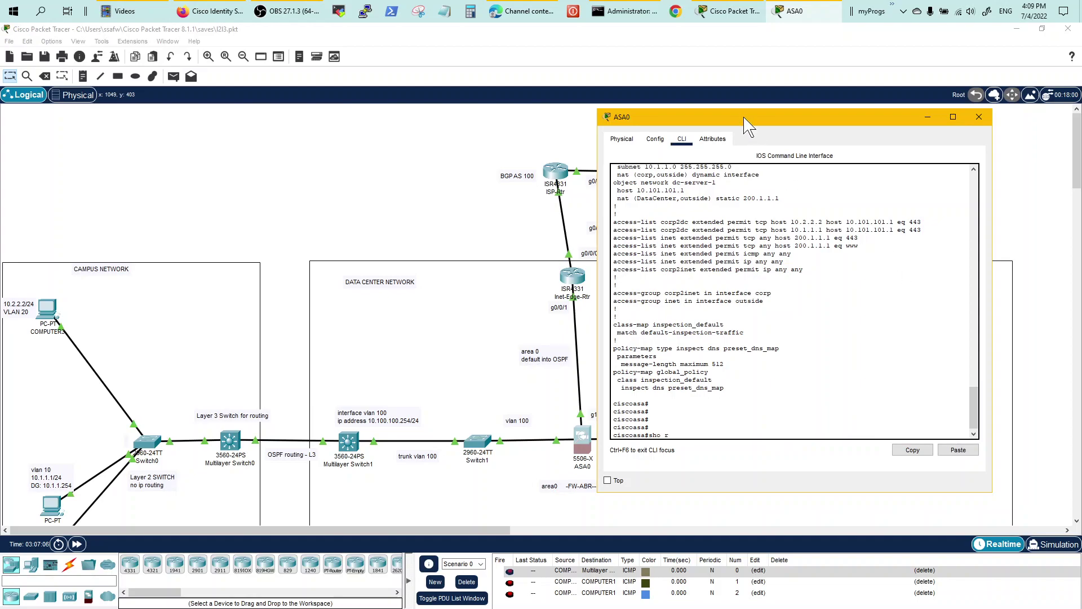
left_click_drag(746, 120, 790, 130)
type("sho r")
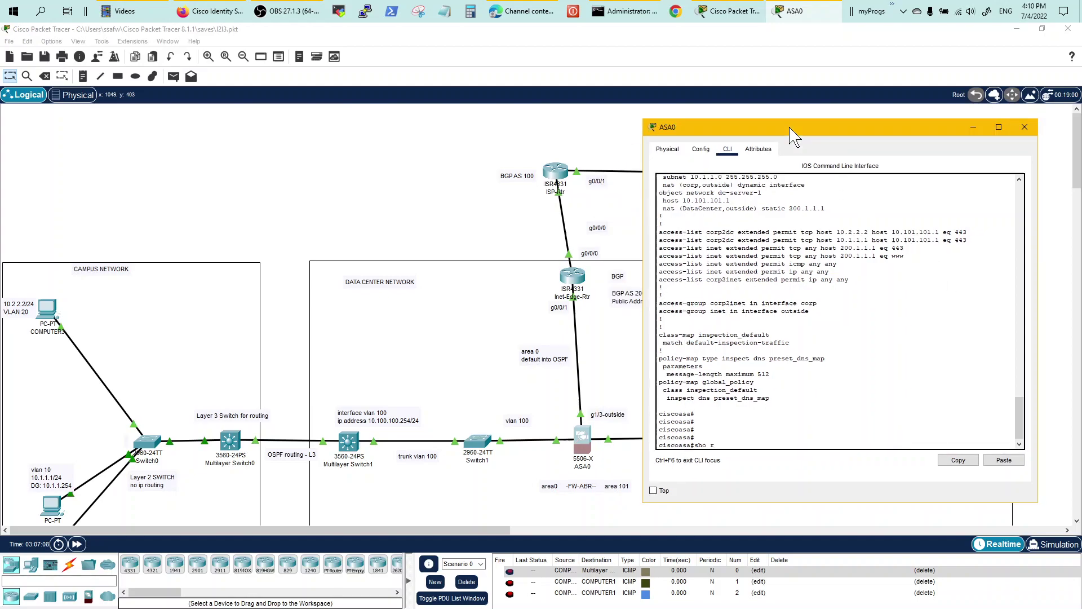
type("o")
key("Return")
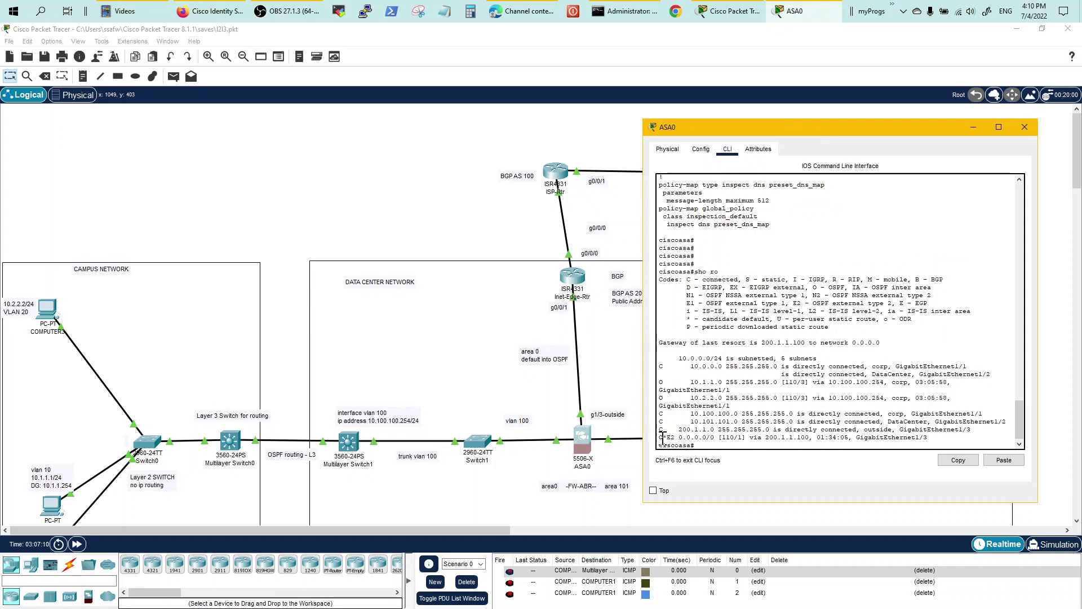
Point out the default route via 200.1.1.100 and the connected corp and DataCenter routes
left_click_drag(665, 437, 728, 438)
left_click(728, 438)
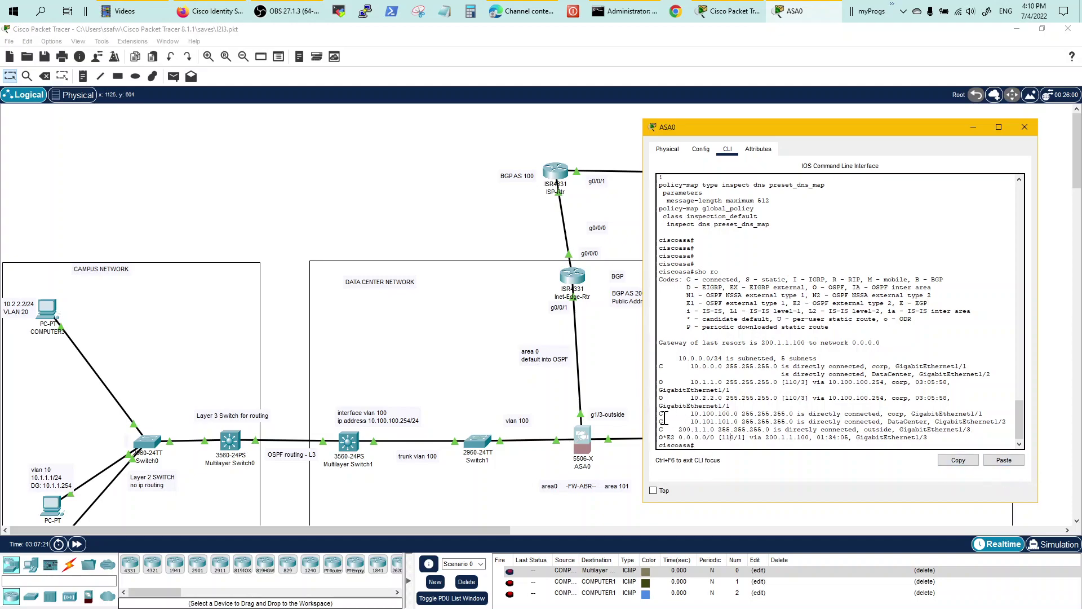
left_click_drag(678, 413, 735, 423)
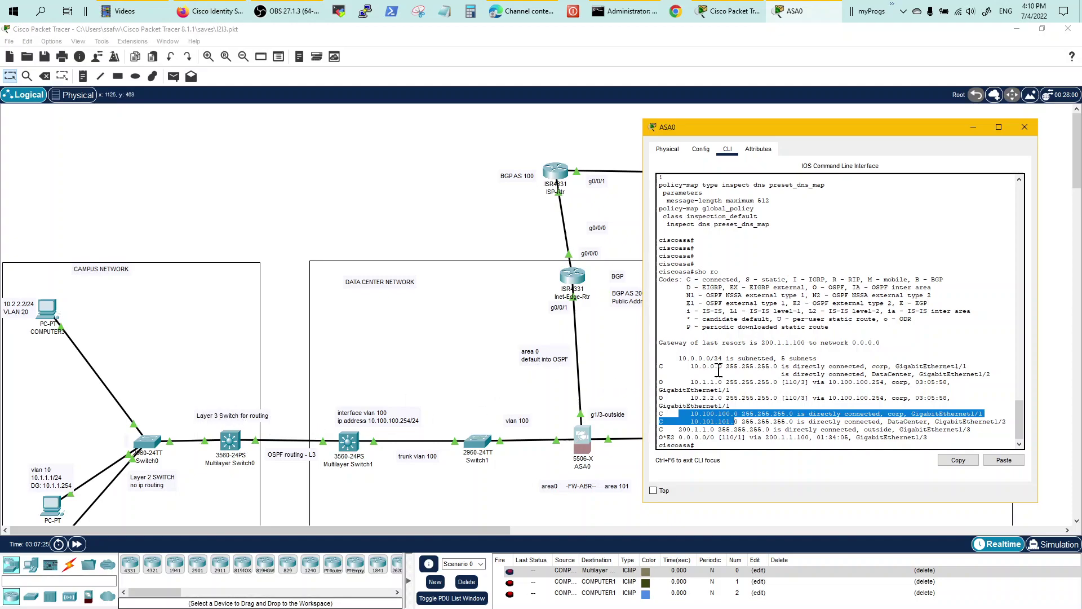
left_click(701, 410)
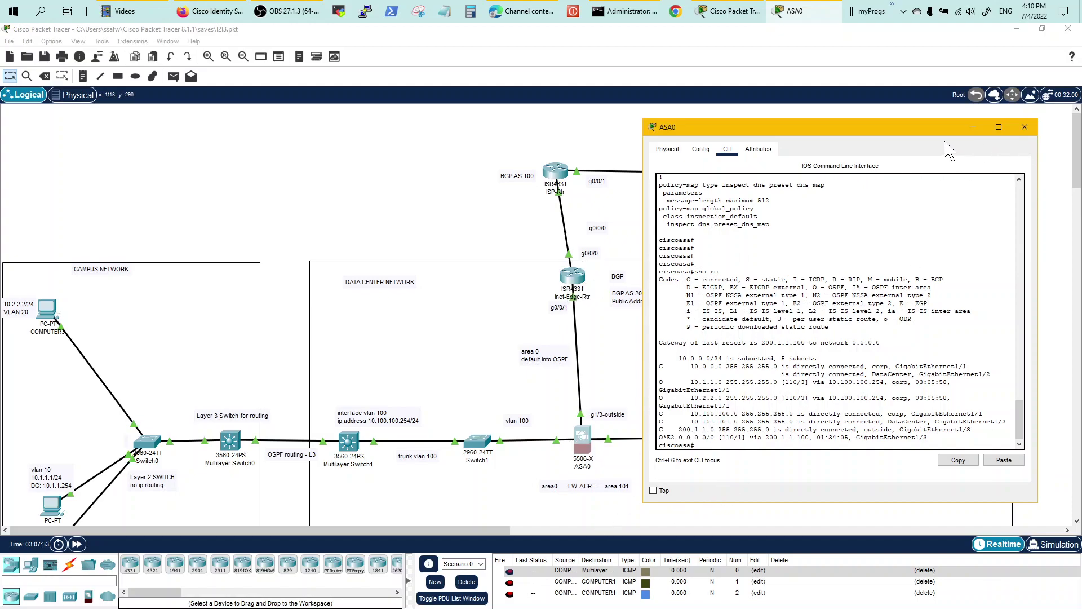
left_click_drag(941, 129, 342, 133)
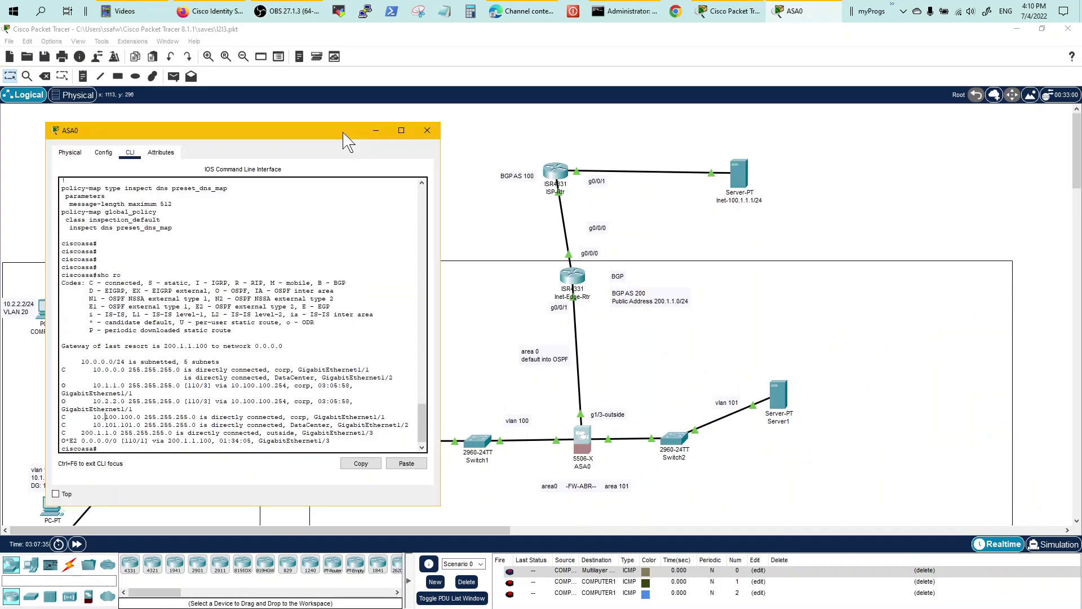
Open Inet-Edge-Rtr's CLI and highlight the static route redistribution into OSPF
left_click(579, 276)
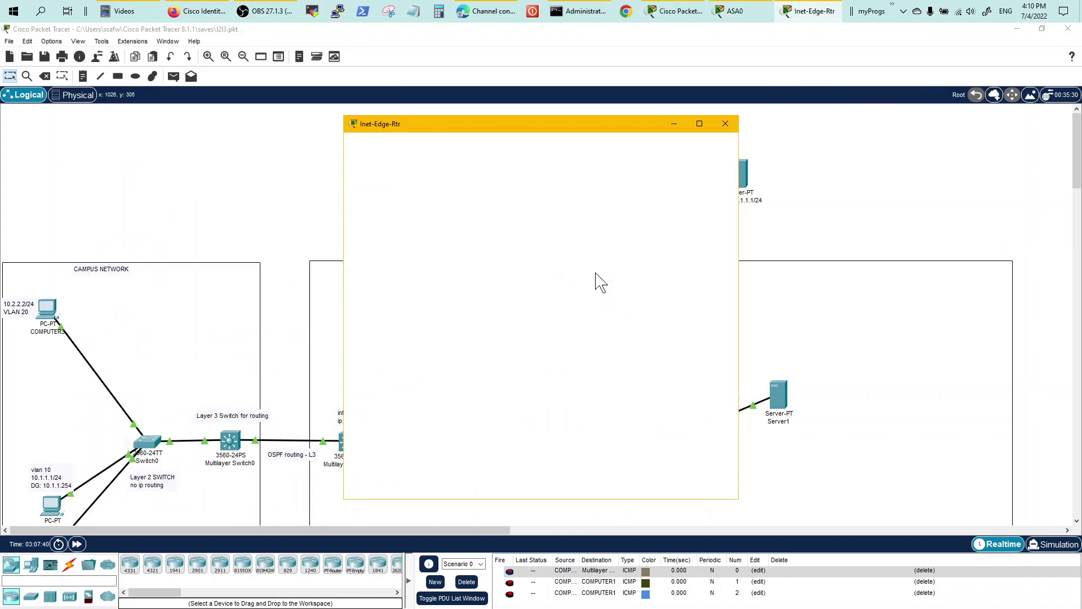
left_click_drag(551, 132, 852, 91)
left_click(830, 284)
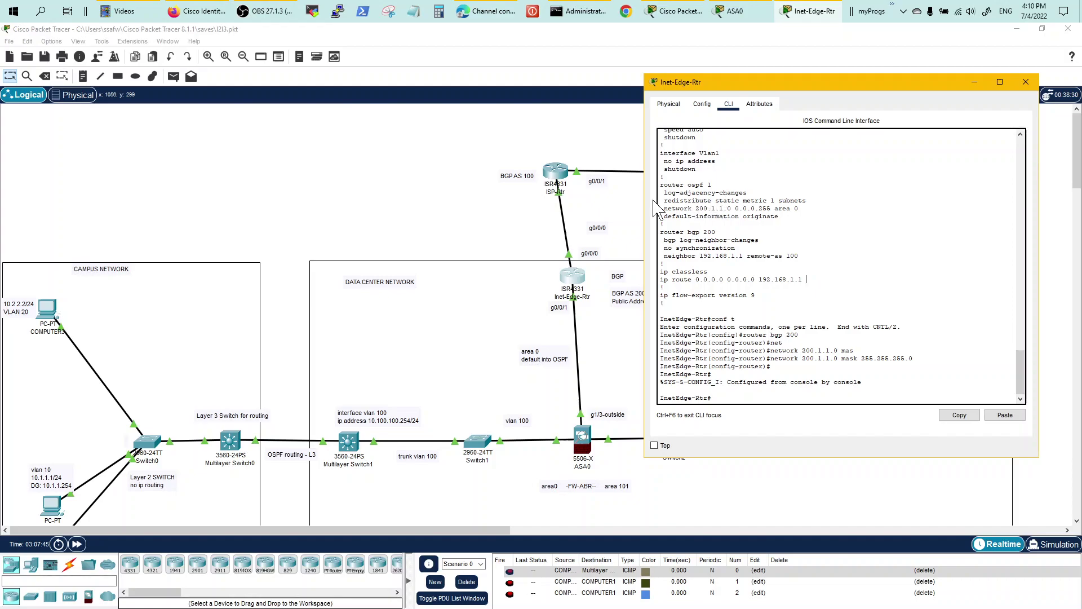
left_click_drag(661, 201, 776, 201)
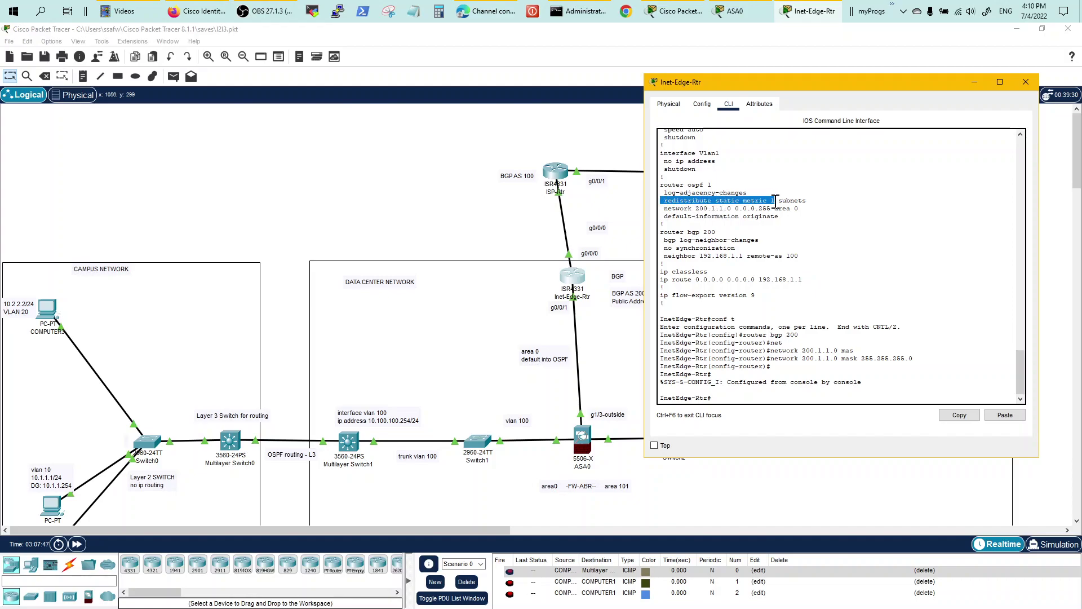
left_click(811, 201)
left_click(811, 210)
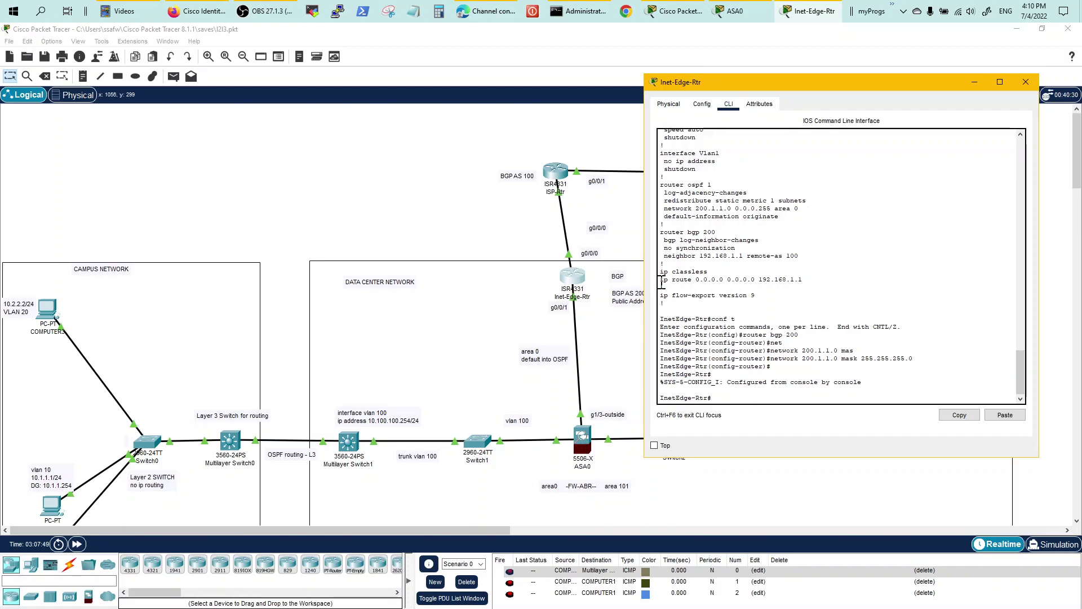
Highlight the static default route to 192.168.1.1 and the default-information originate line
left_click_drag(661, 282, 809, 282)
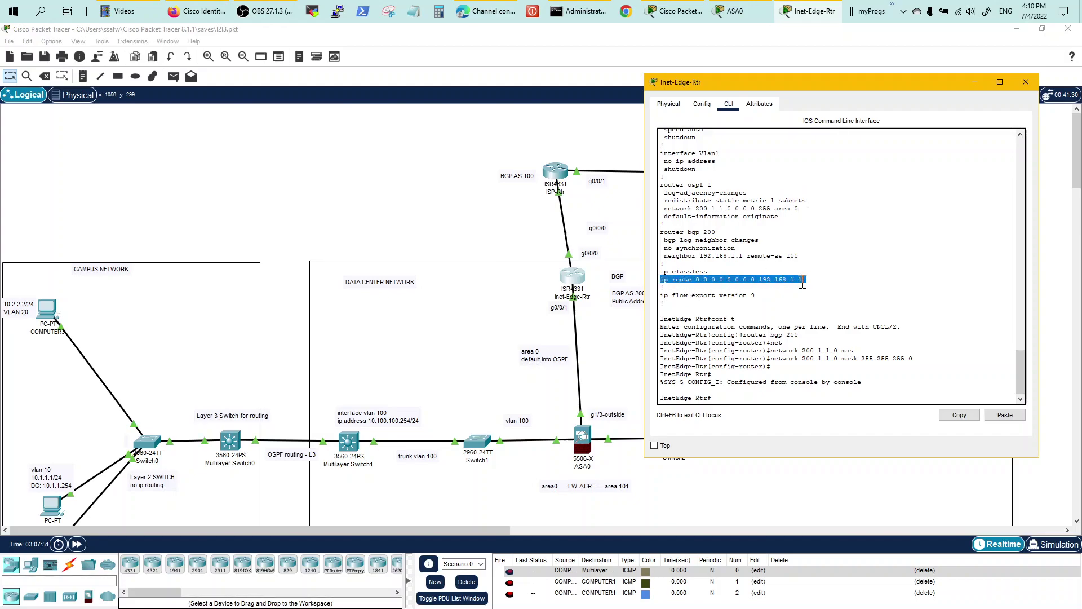
left_click(789, 287)
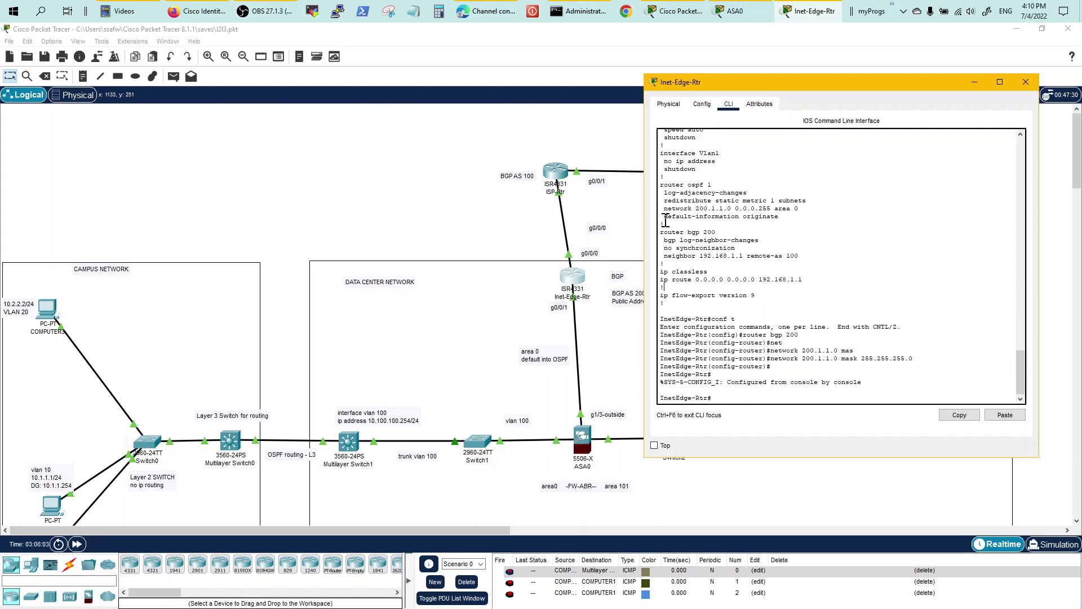
left_click_drag(664, 216, 773, 214)
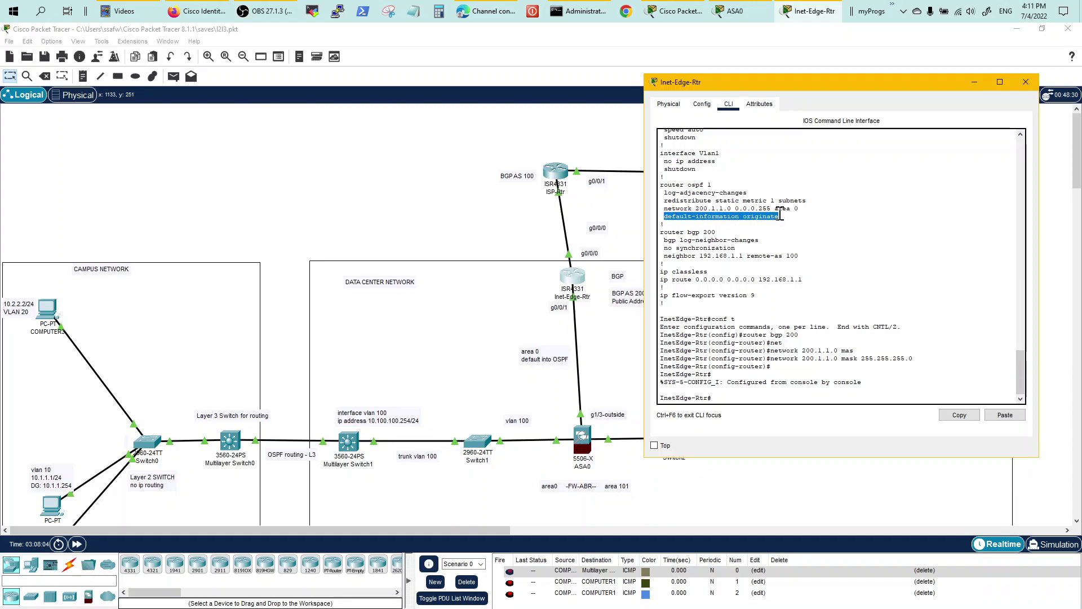
left_click(779, 219)
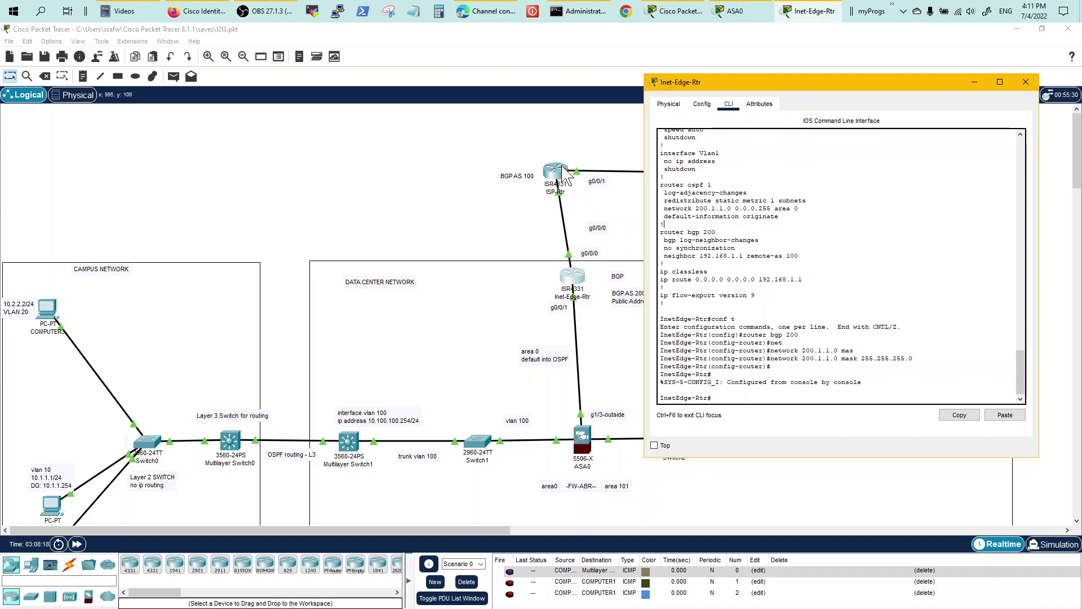
left_click_drag(669, 255, 794, 257)
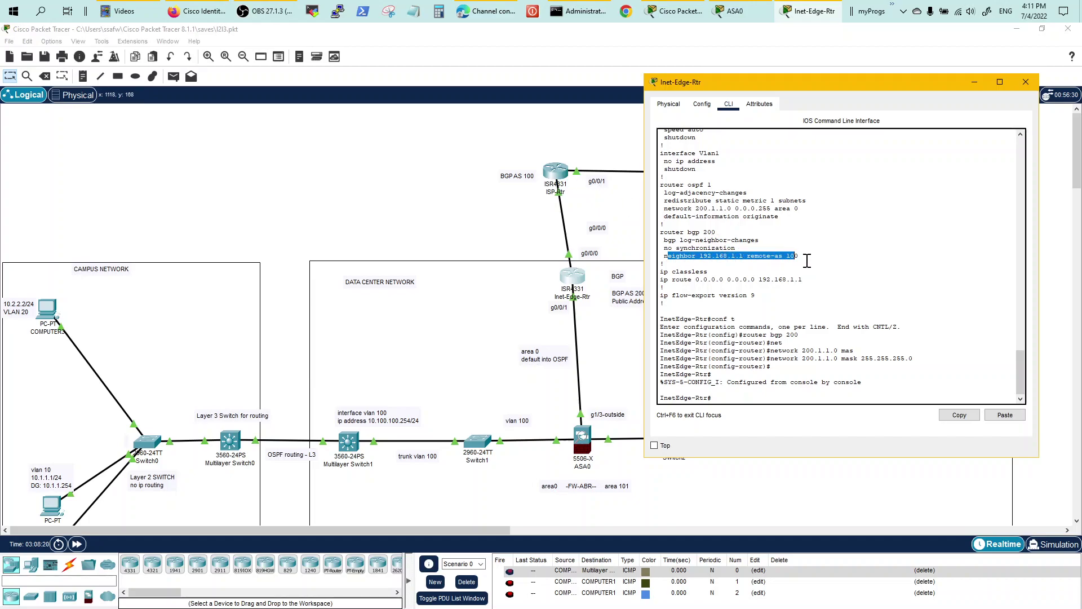
left_click(807, 261)
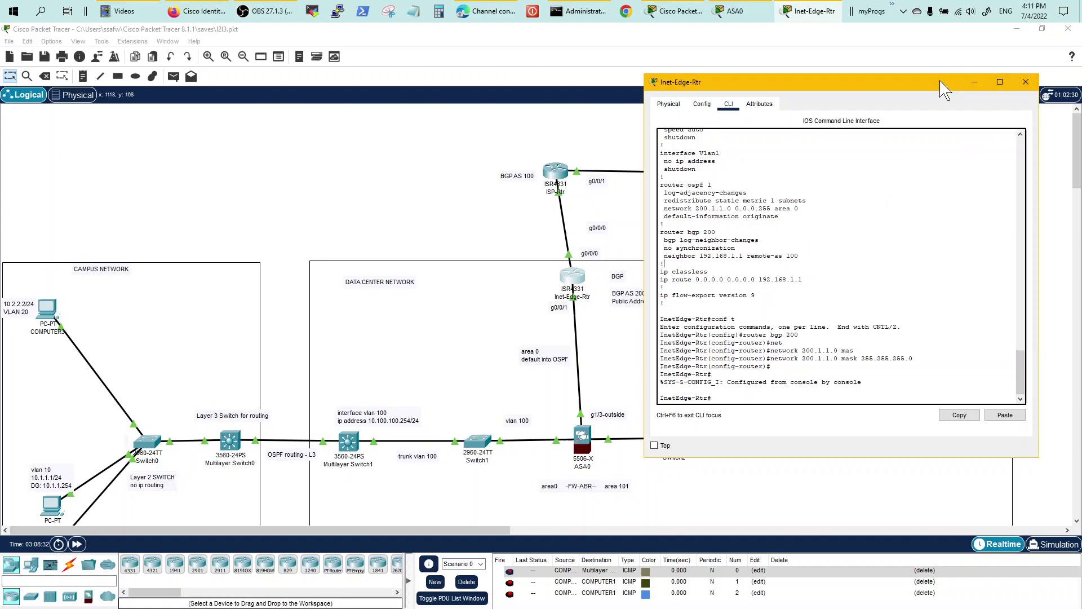
left_click_drag(941, 88, 396, 142)
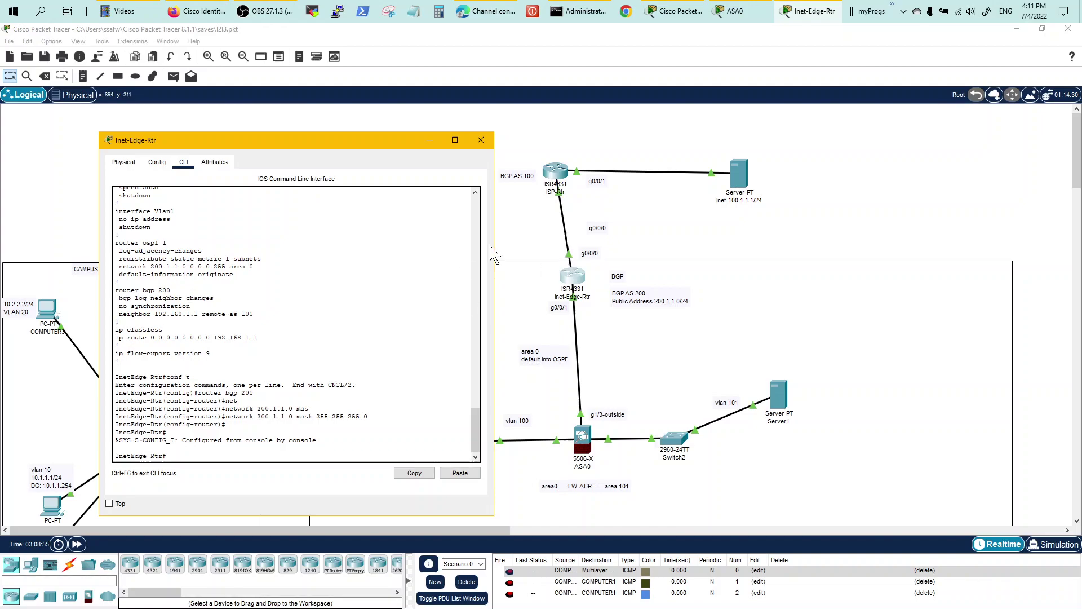
Rerun 'sho ip ro' on ISP-Rtr to confirm BGP route 200.1.1.0/24 via 192.168.1.2
left_click(481, 140)
left_click(566, 179)
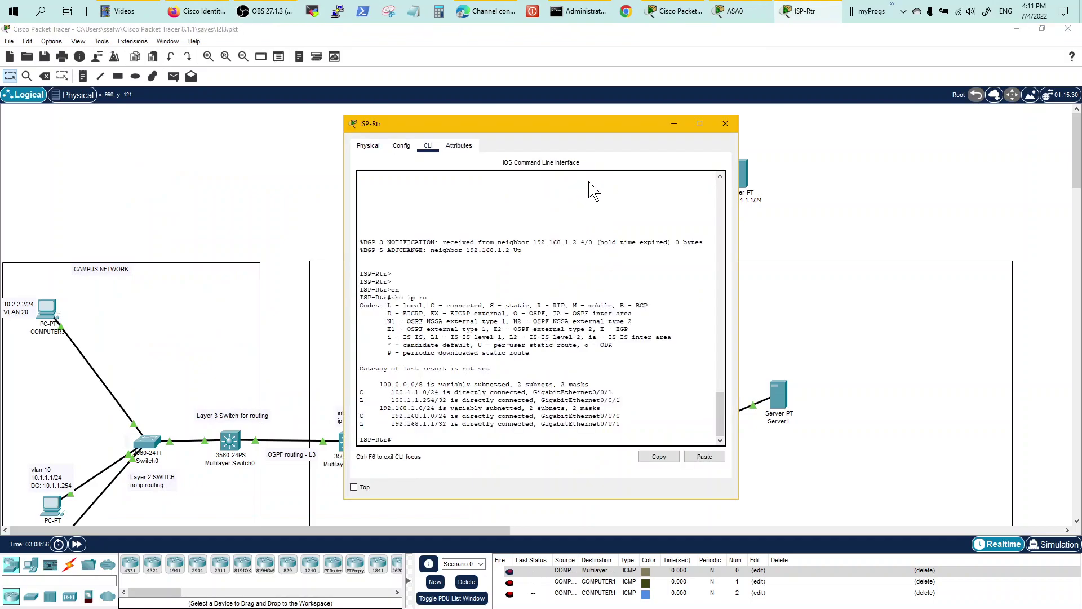
left_click_drag(543, 128, 844, 136)
key("Return")
key("Up")
key("Return")
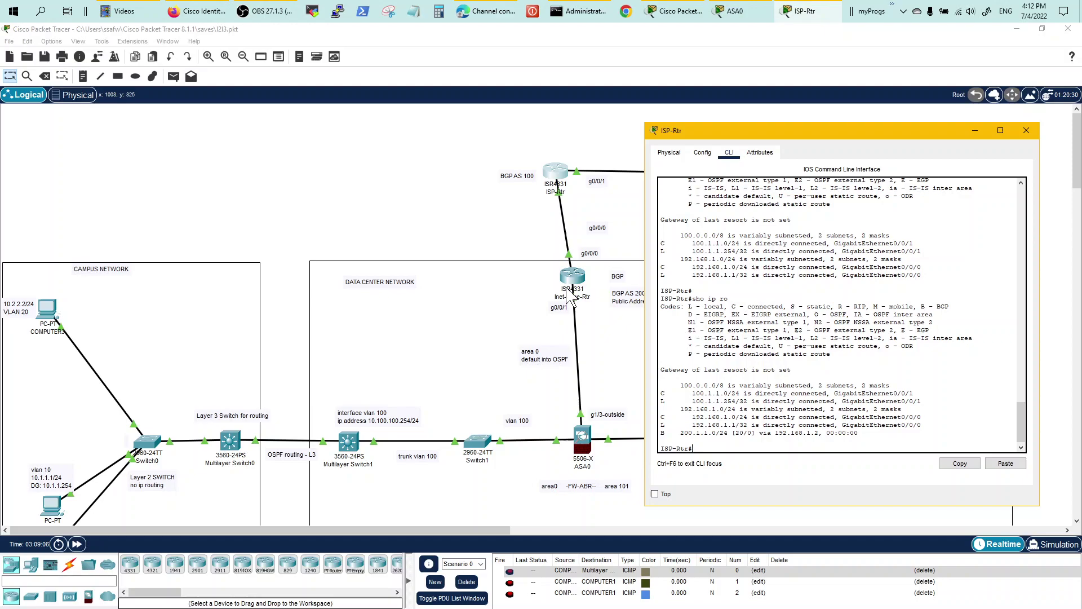
left_click(1029, 137)
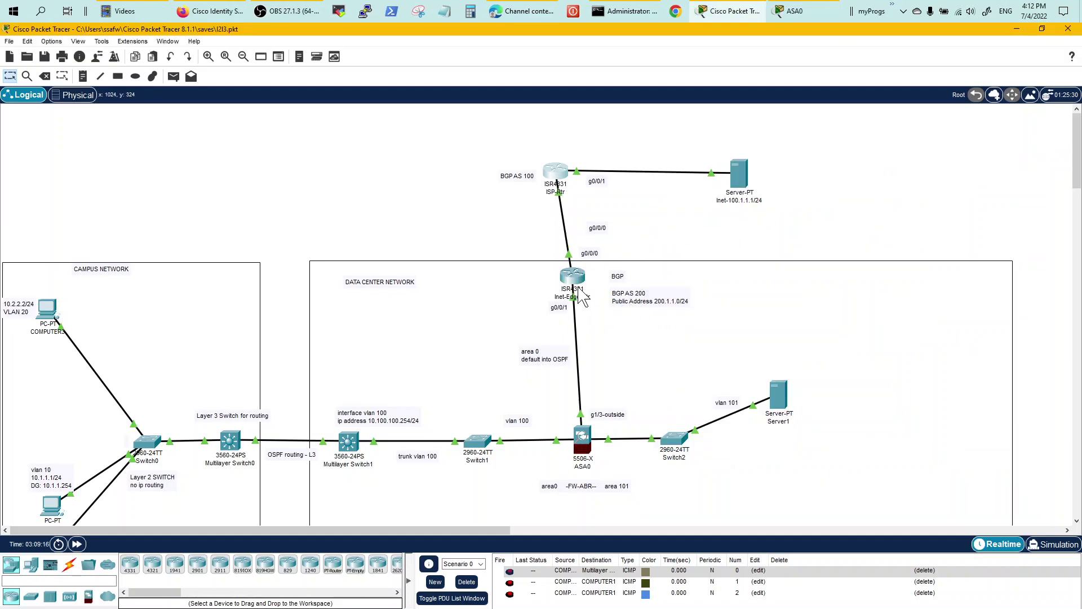
Review Inet-Edge-Rtr's CLI configuration, then close its window
left_click(573, 276)
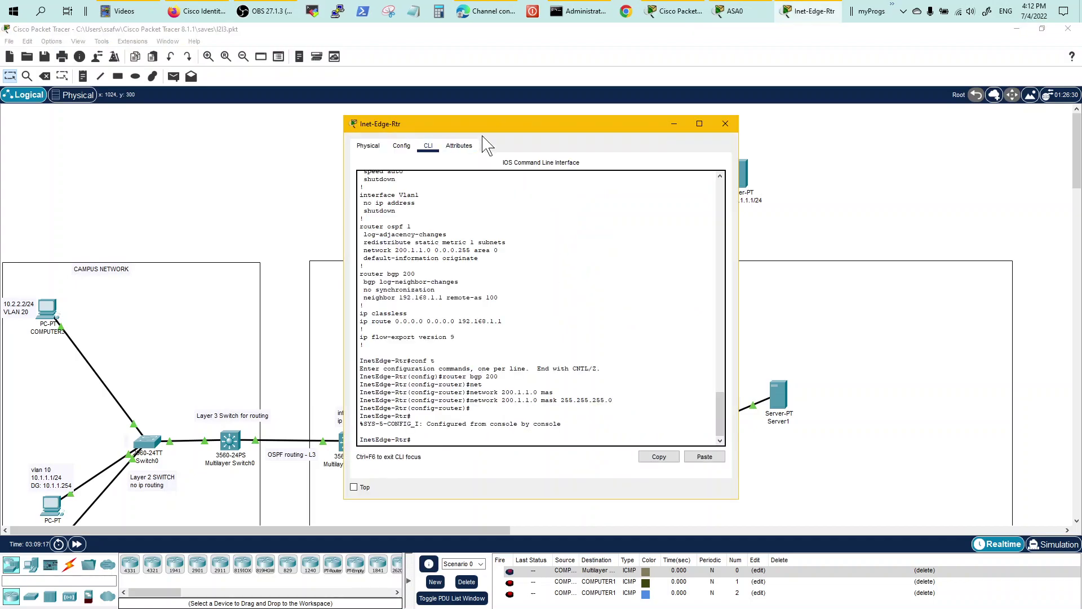
left_click_drag(487, 138, 224, 174)
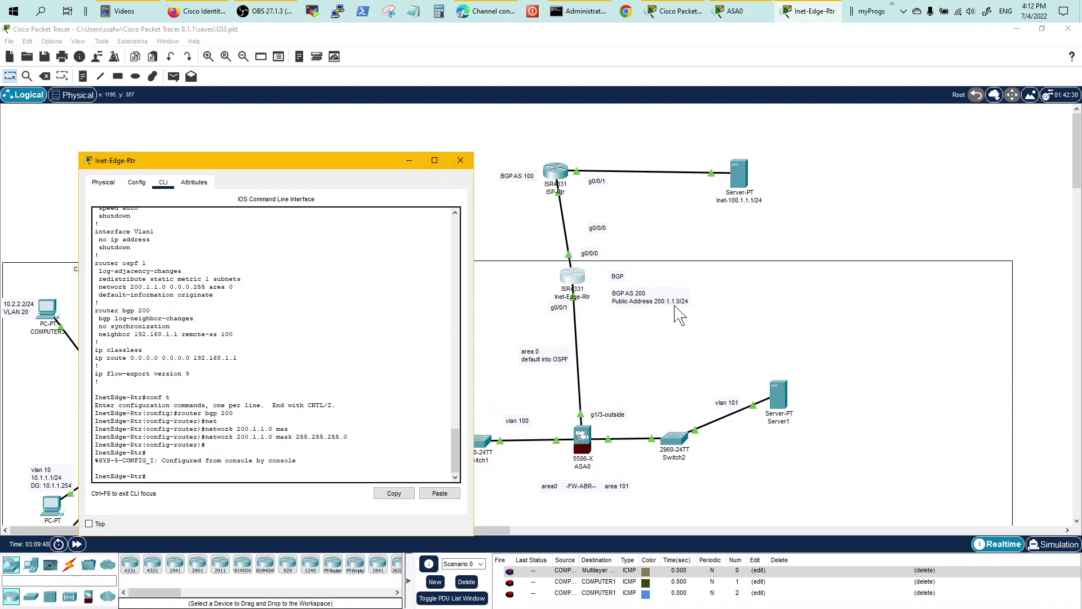
left_click(460, 160)
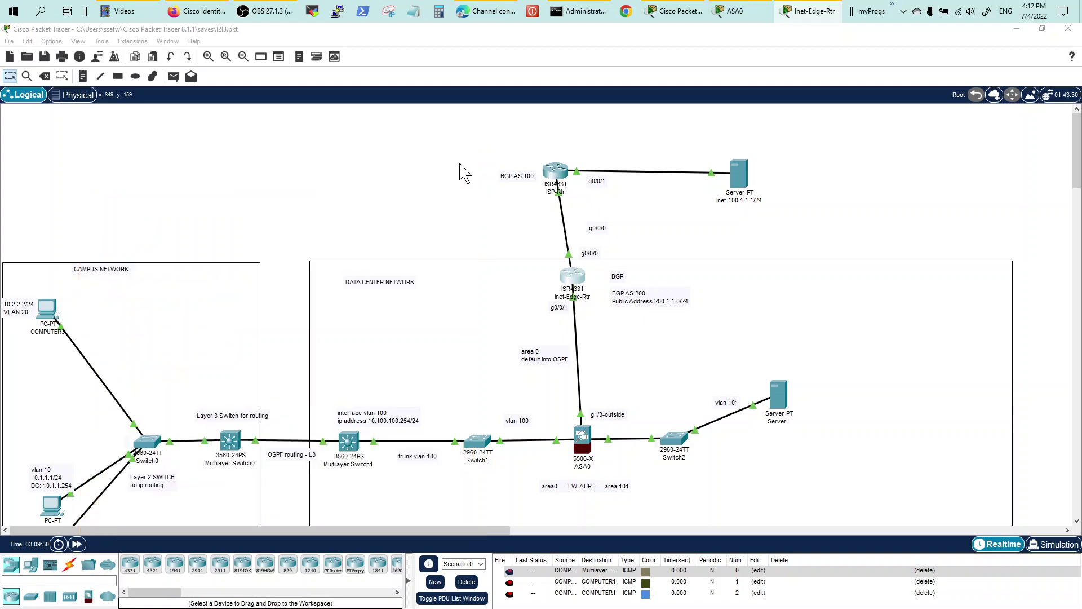
Highlight ISP-Rtr's BGP route to 200.1.1.0/24, then reopen Inet-Edge-Rtr's BGP 200 configuration
left_click(556, 170)
left_click_drag(379, 424, 502, 424)
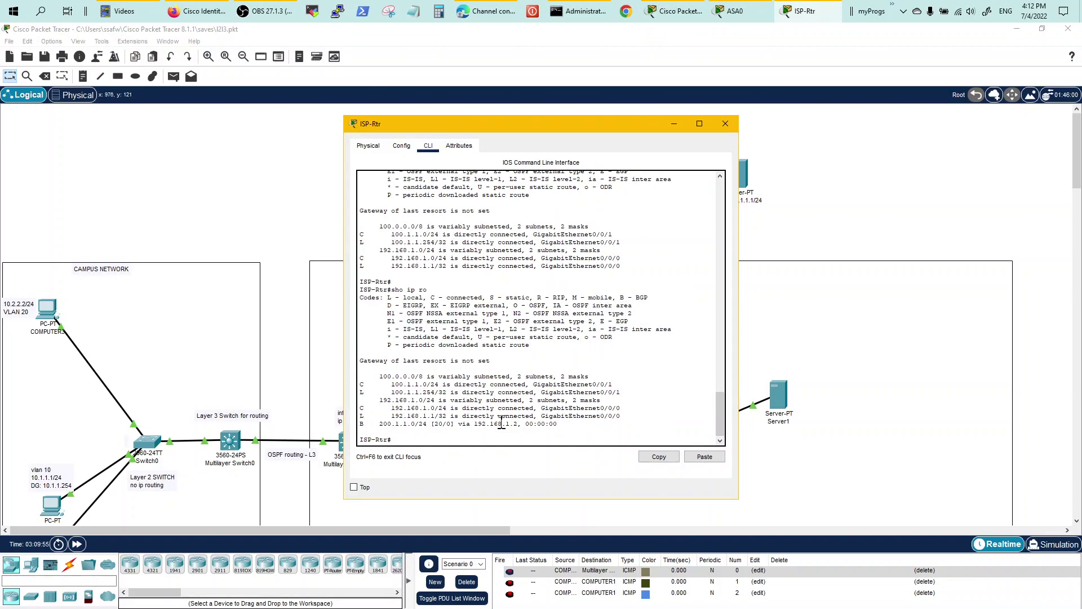
left_click(726, 124)
left_click(552, 295)
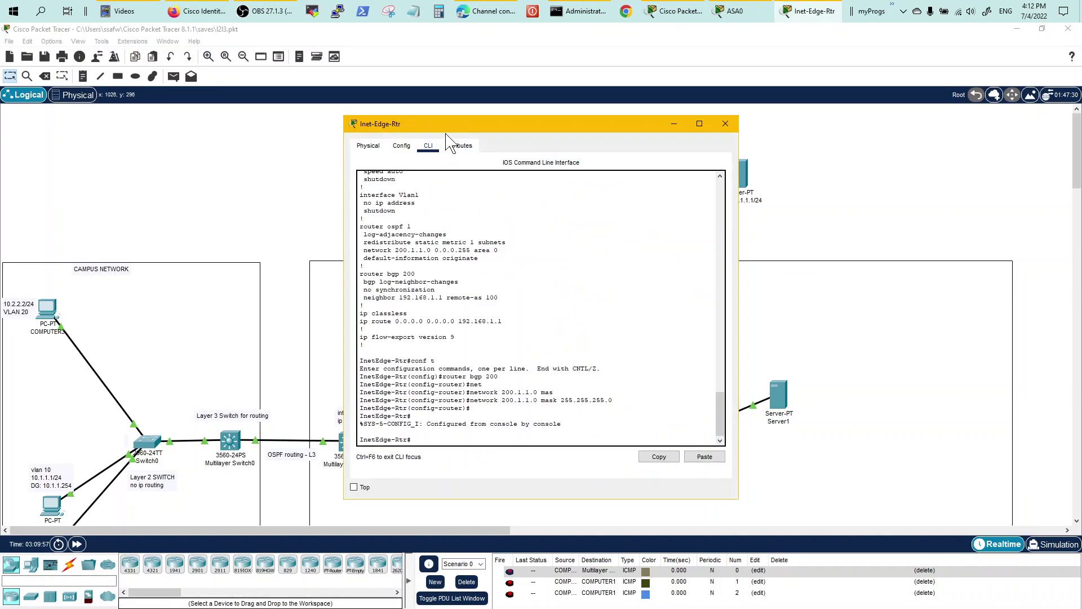
left_click_drag(442, 125, 148, 162)
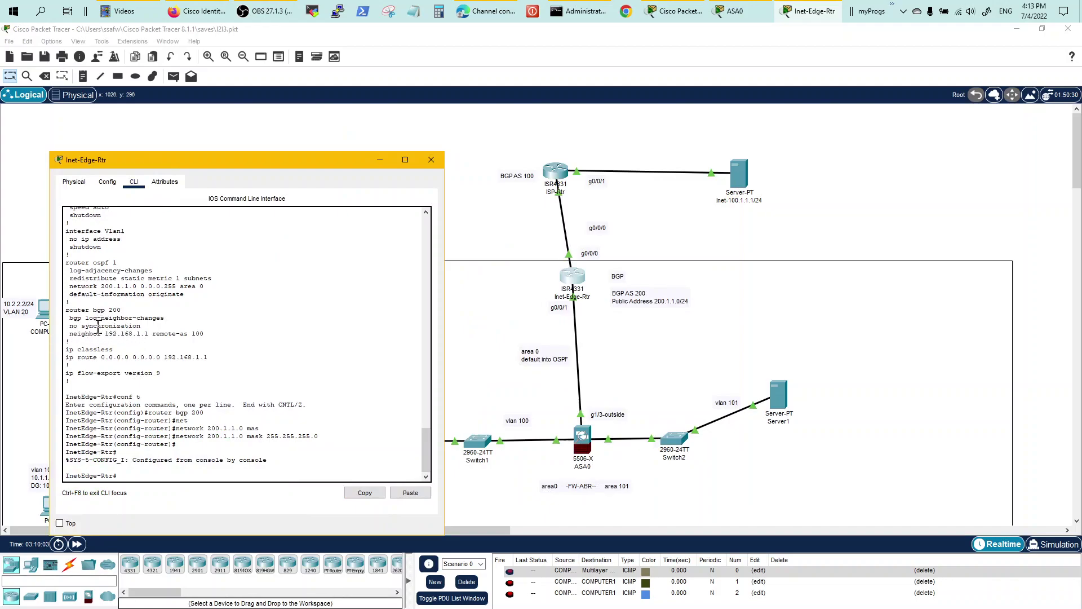
Close the Inet-Edge-Rtr CLI window and view ASA0's port summary
left_click(431, 160)
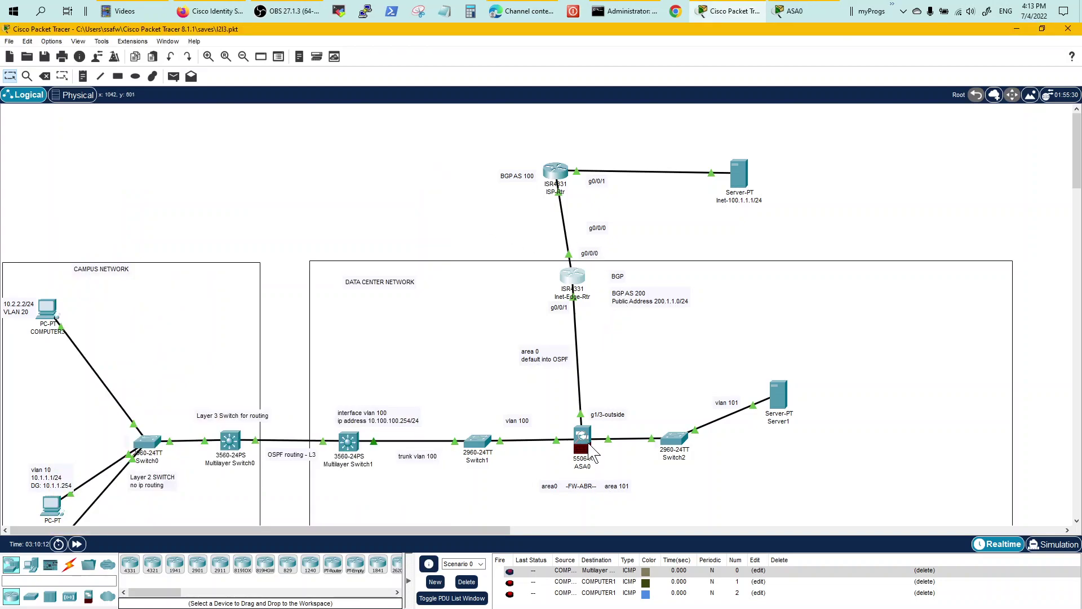
mouse_move(589, 443)
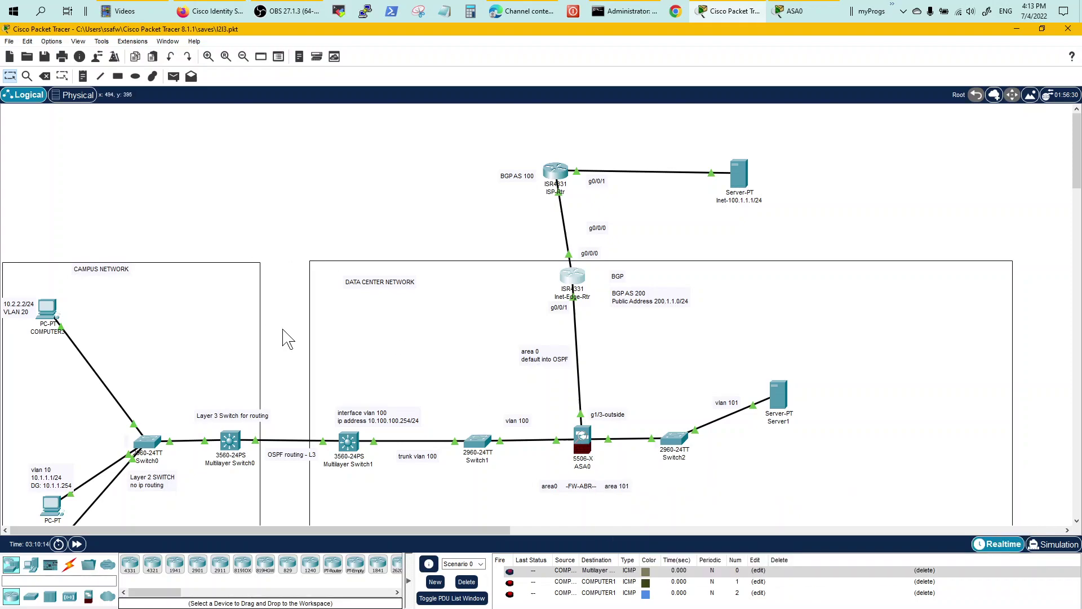